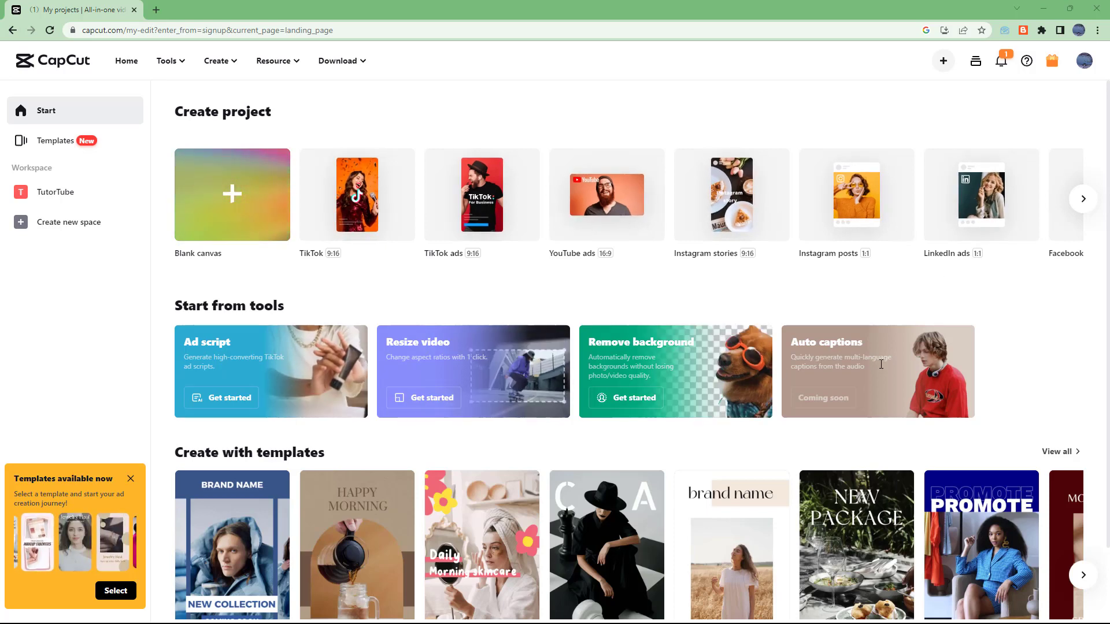
Browse the Templates page, scrolling through the available video templates
scroll(292, 480, down, 1)
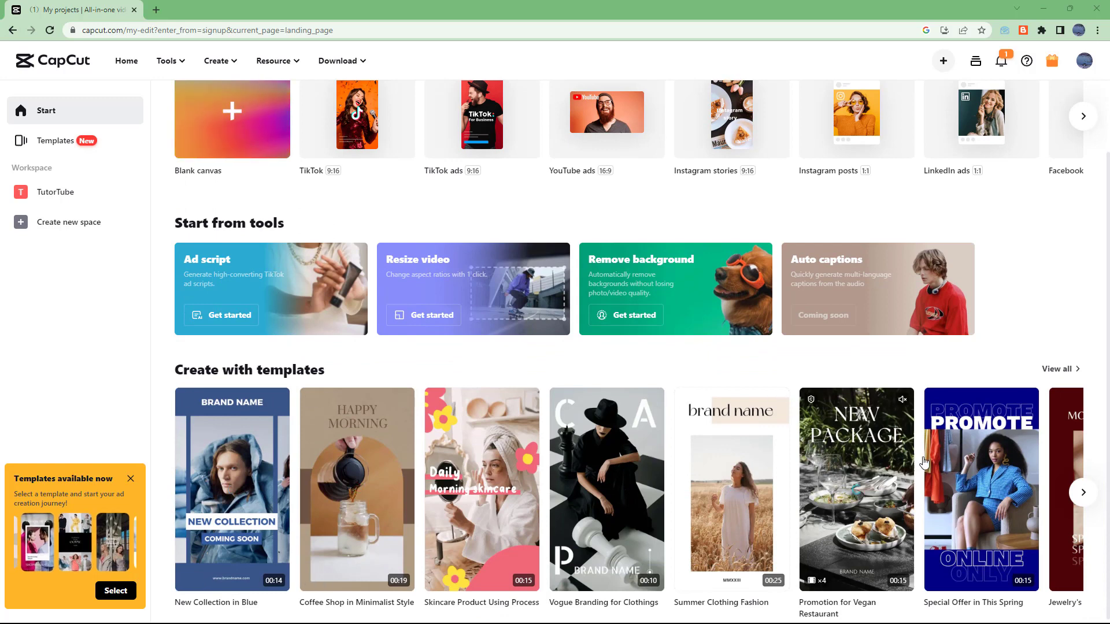
scroll(883, 284, up, 1)
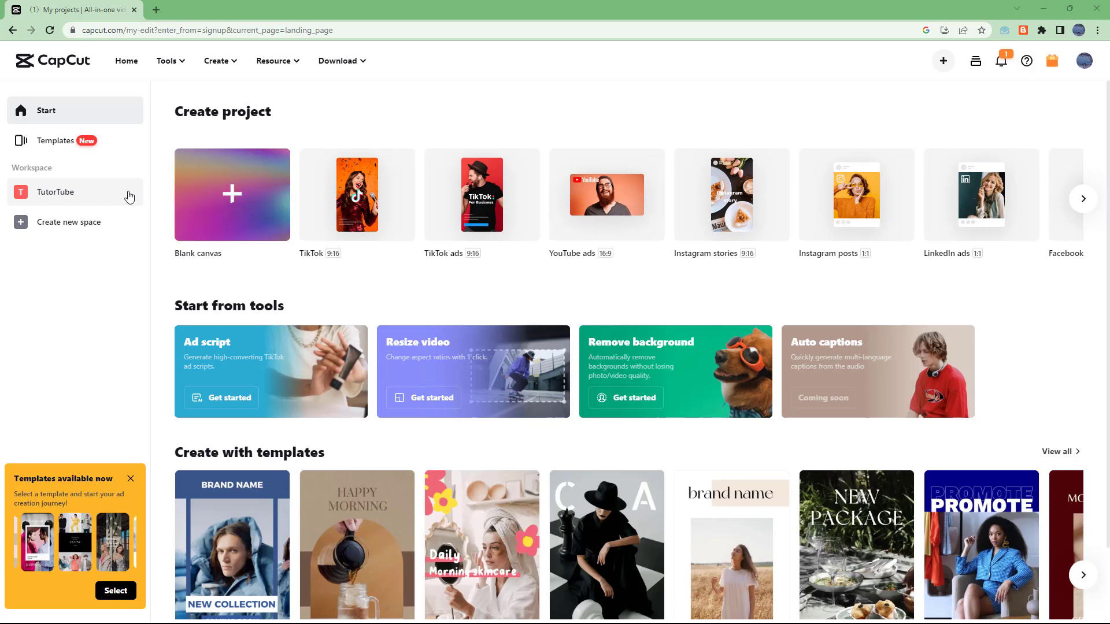
click(77, 147)
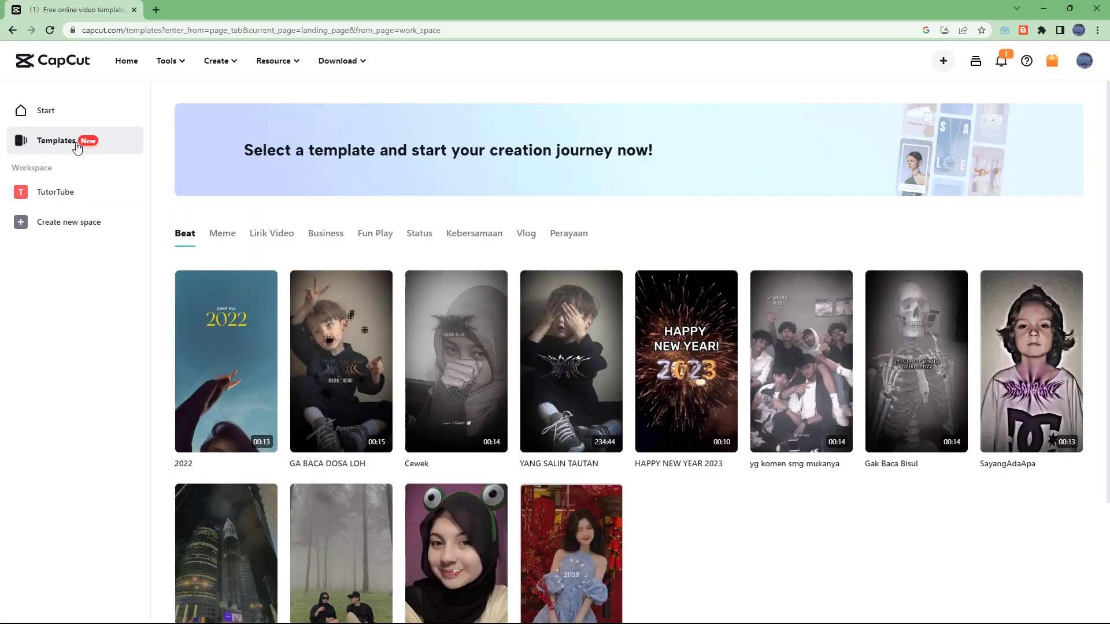
scroll(473, 294, down, 3)
scroll(478, 310, up, 3)
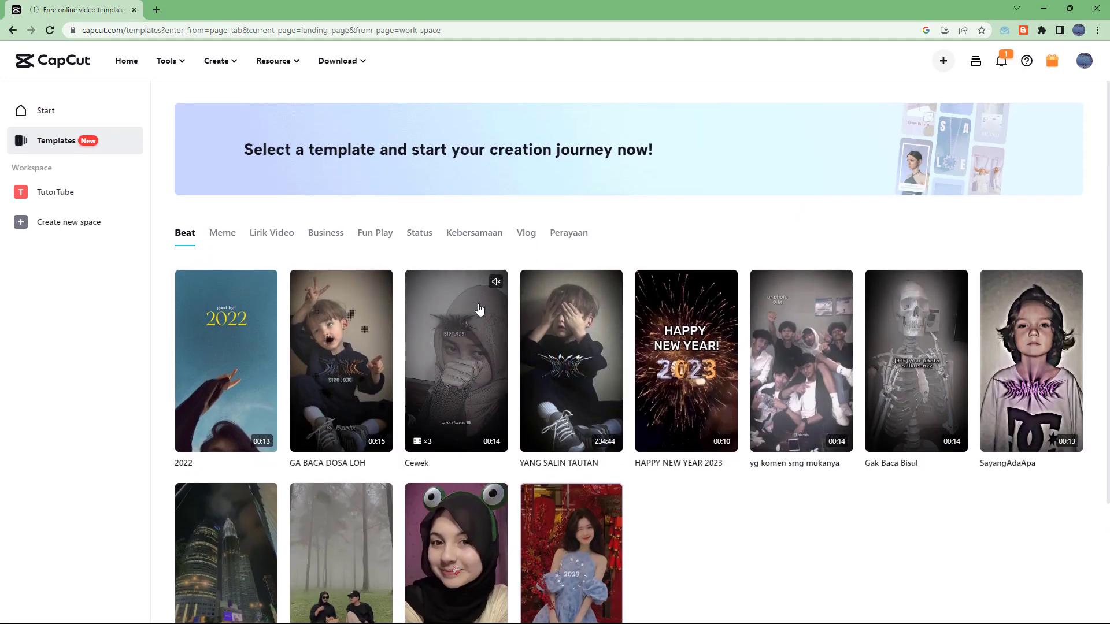
scroll(477, 311, down, 3)
Return to the start page, page through the Create project formats, and advance the templates row to View all
click(43, 110)
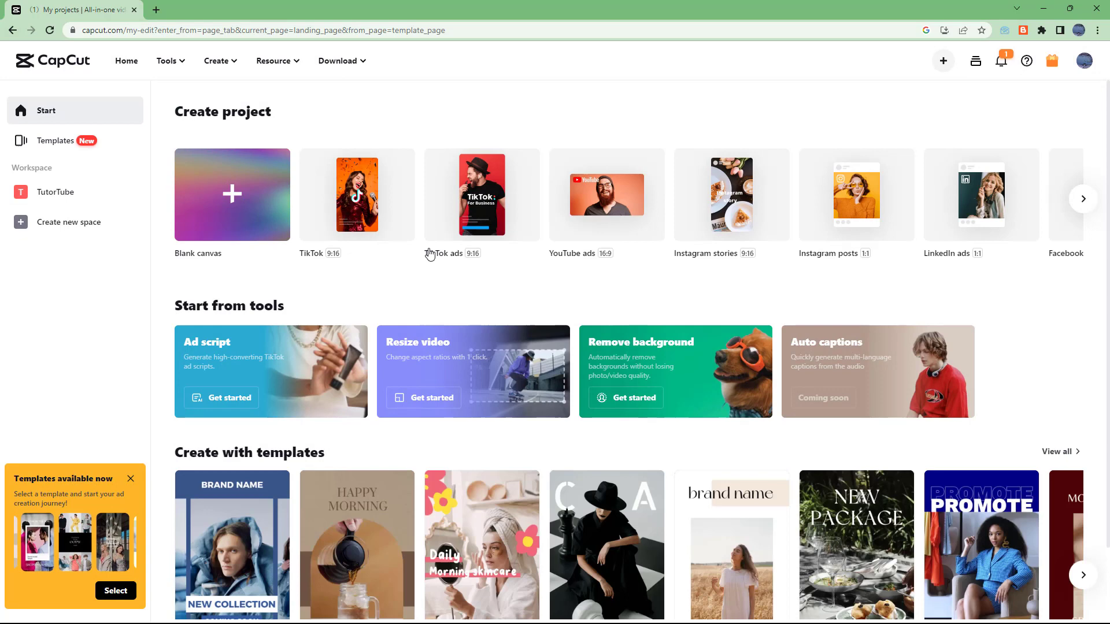
click(1082, 199)
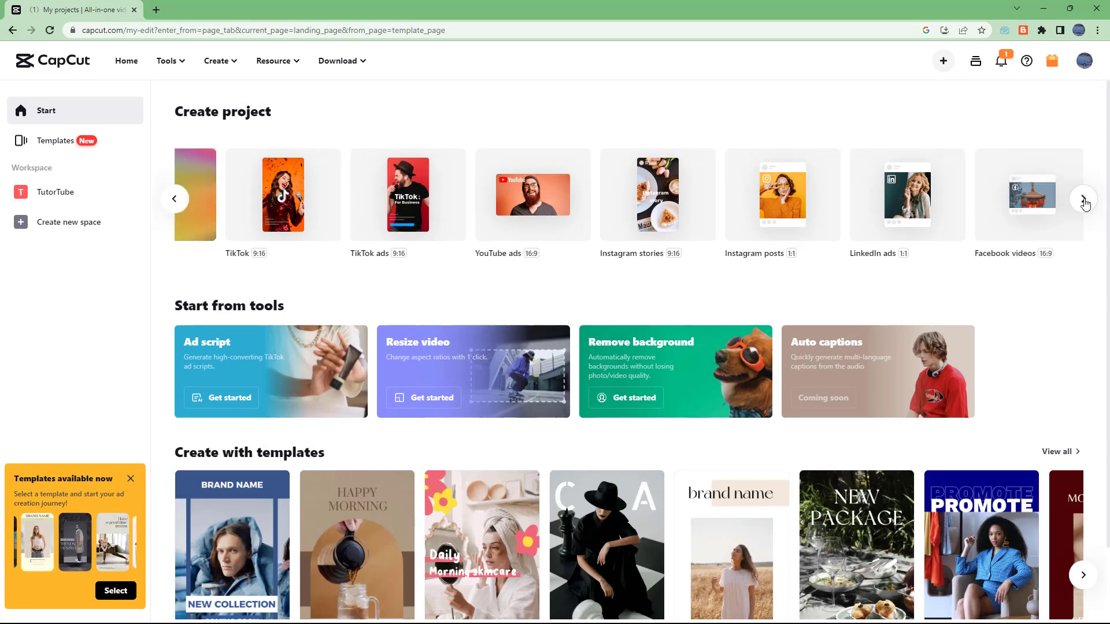
click(177, 200)
scroll(1075, 521, down, 1)
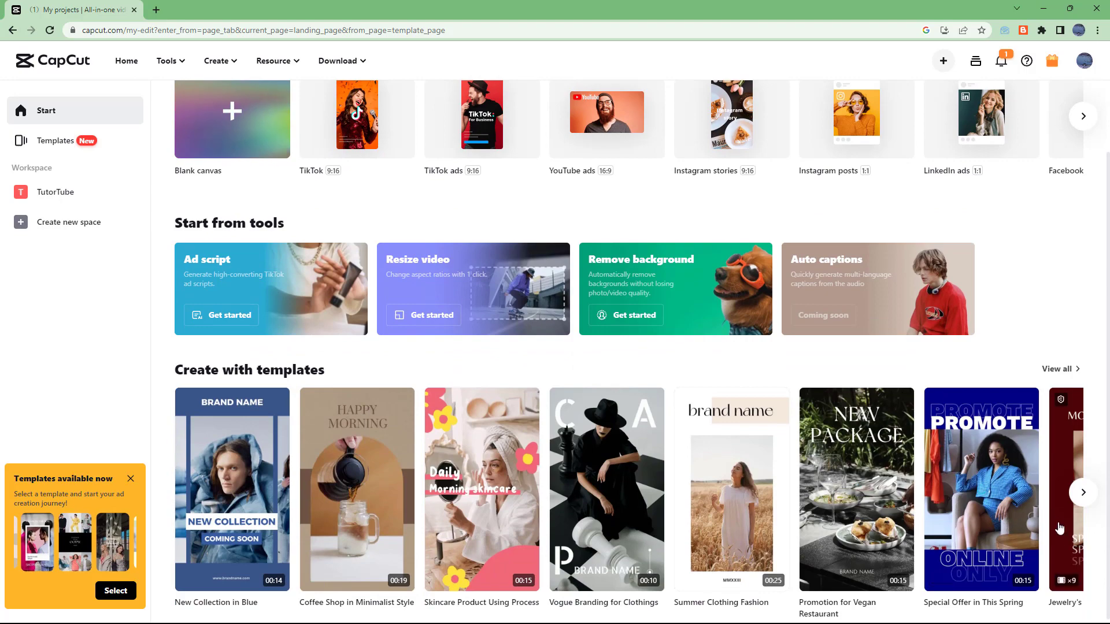
click(1083, 493)
scroll(480, 460, up, 1)
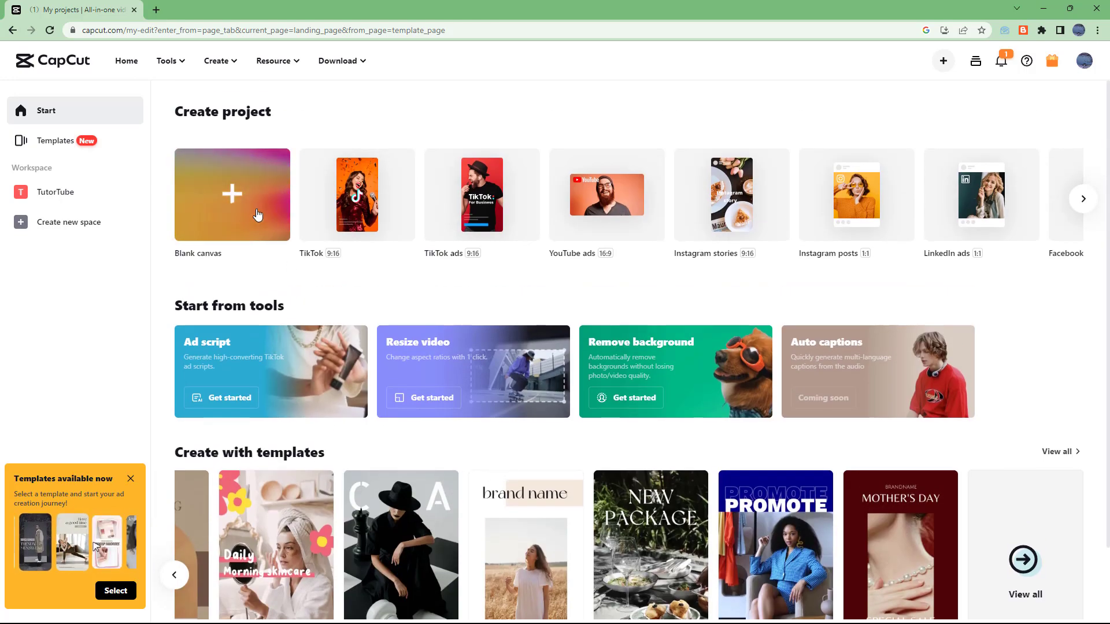
mouse_move(173, 67)
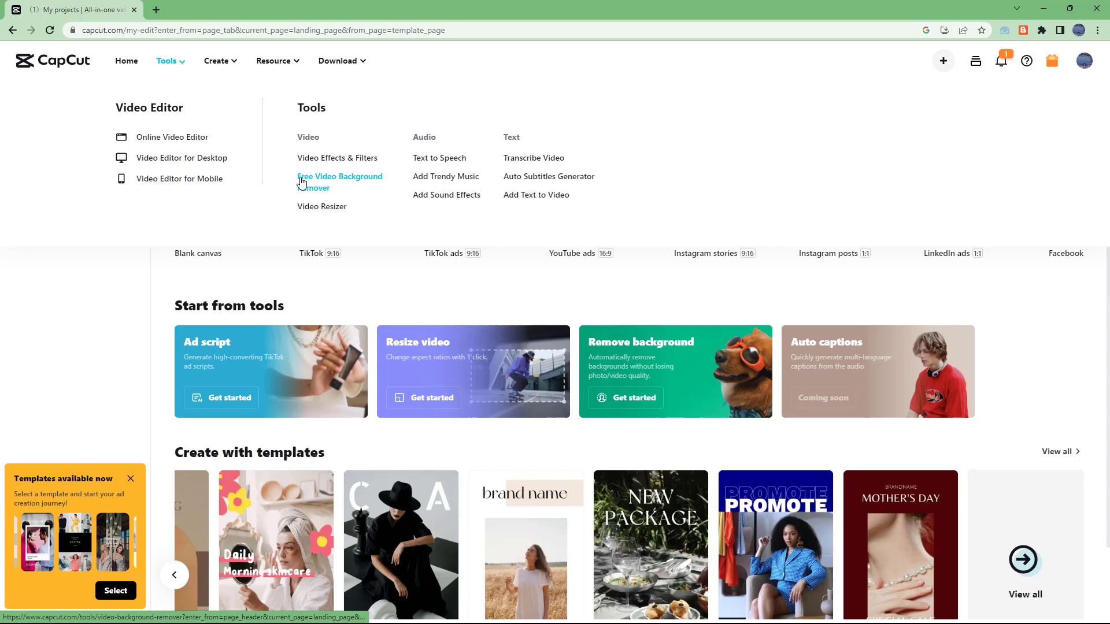
mouse_move(224, 63)
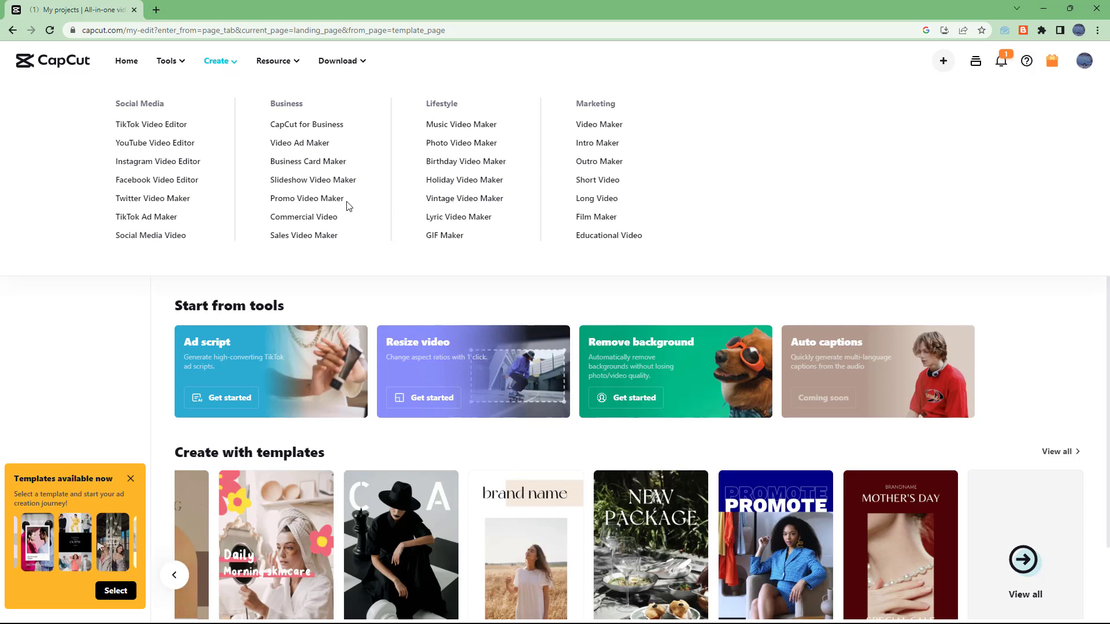
mouse_move(282, 61)
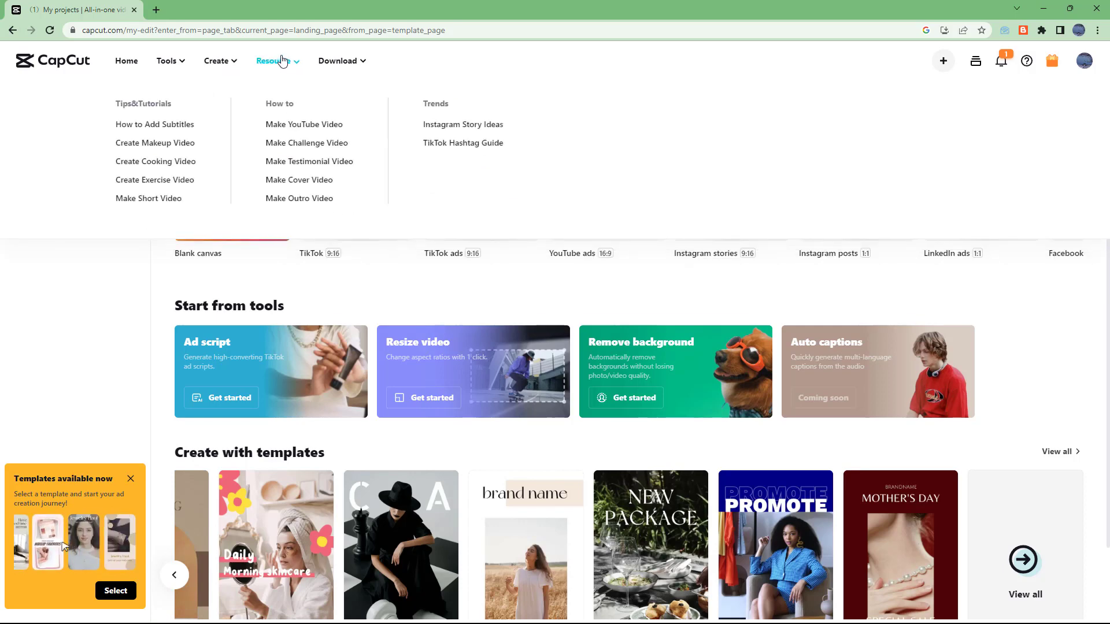
mouse_move(347, 62)
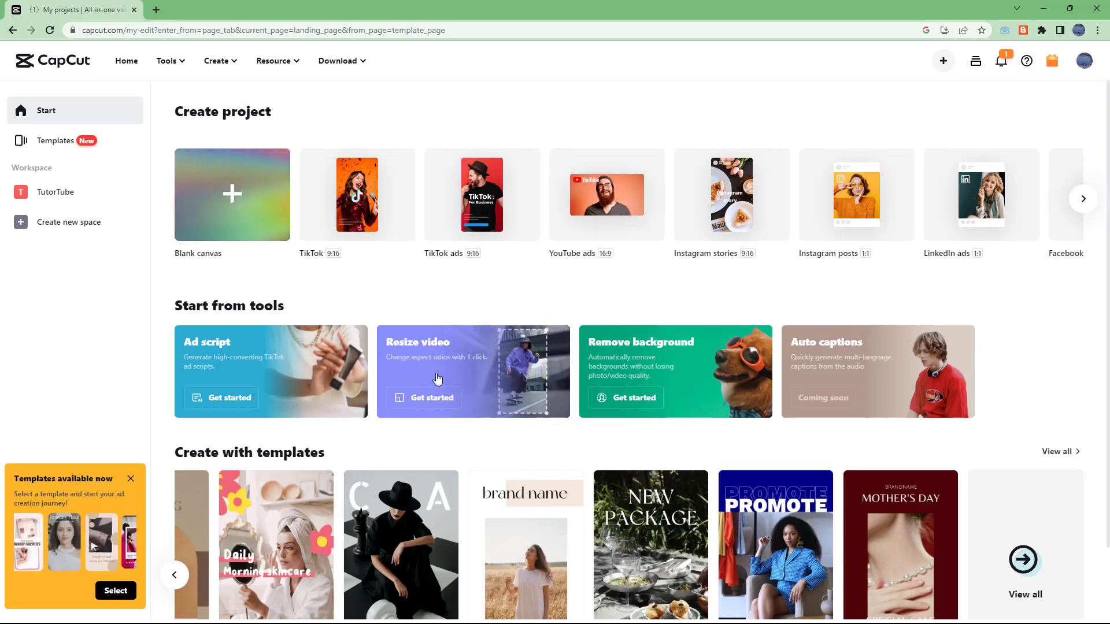
Start a Blank canvas project and skip the Material resources tip
click(225, 222)
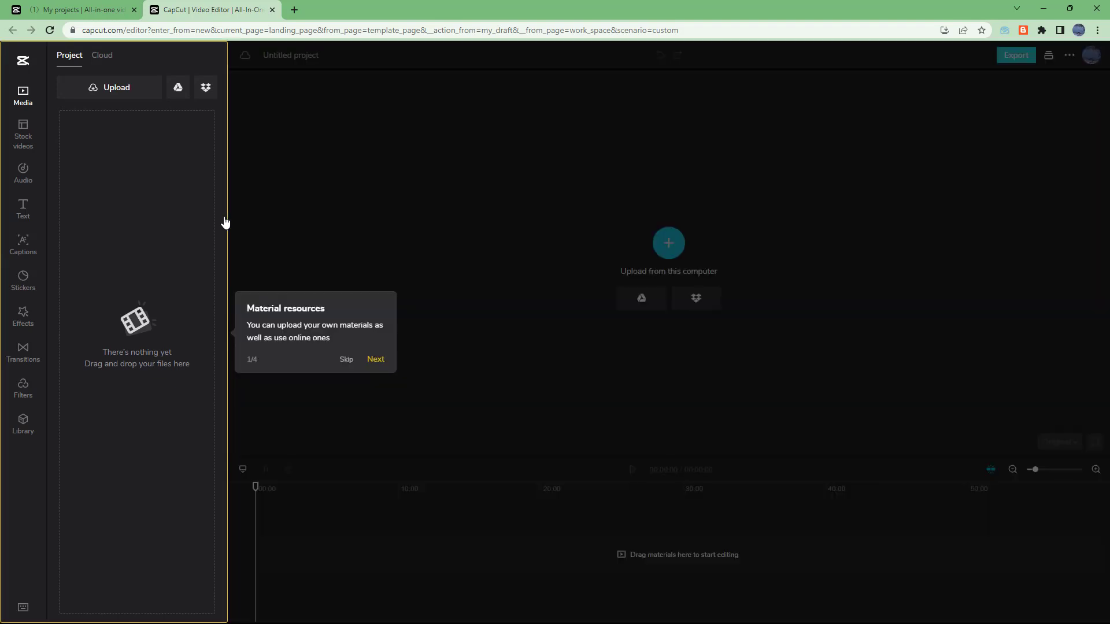
click(345, 360)
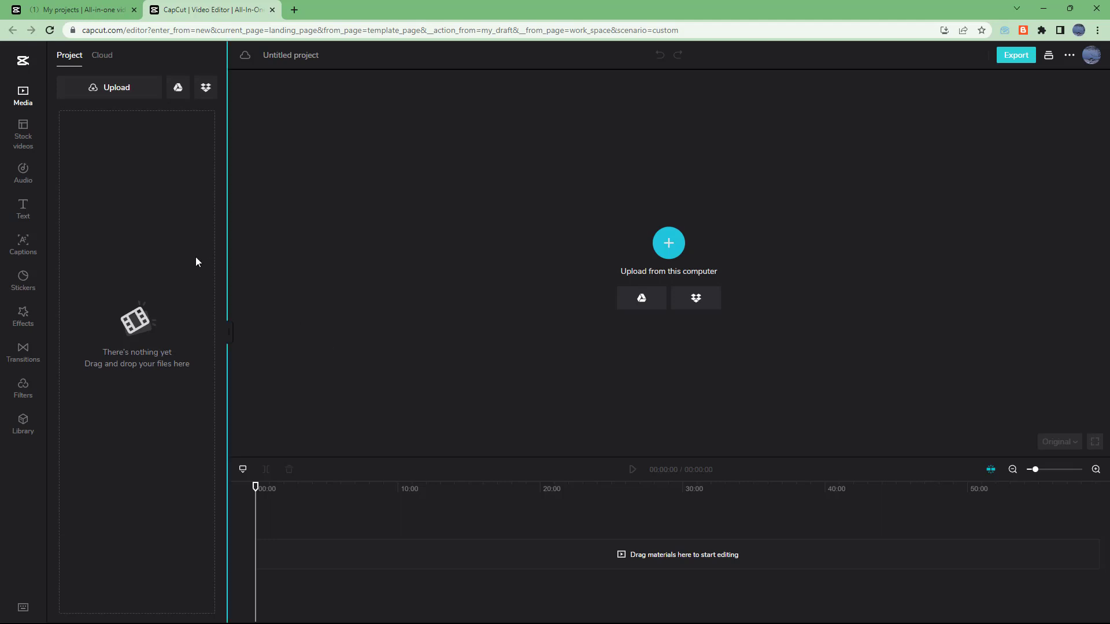
click(26, 137)
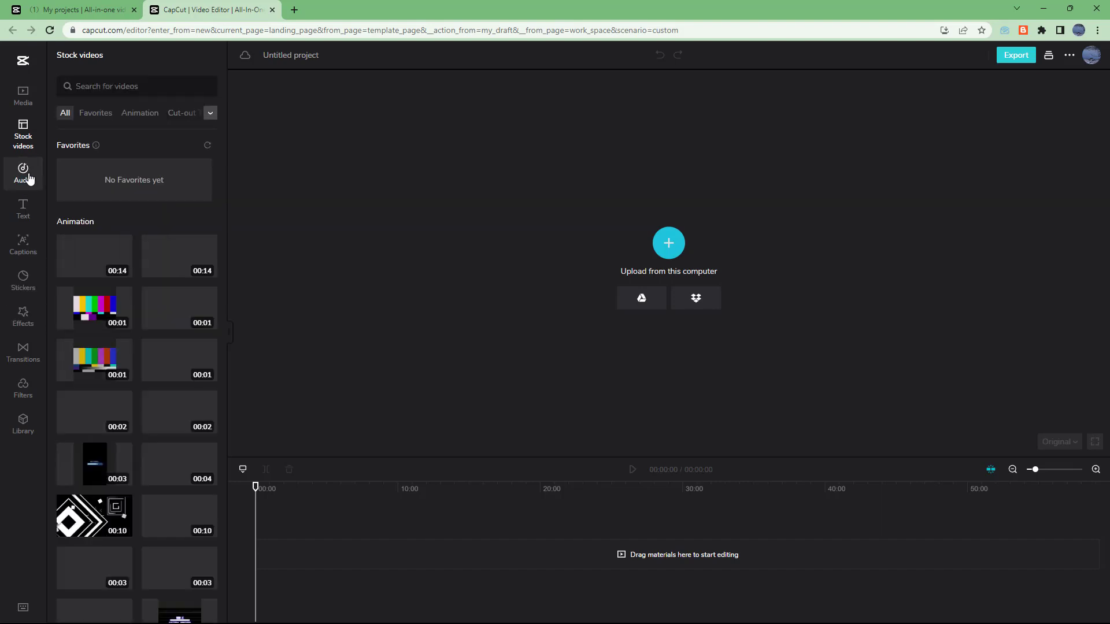
click(21, 169)
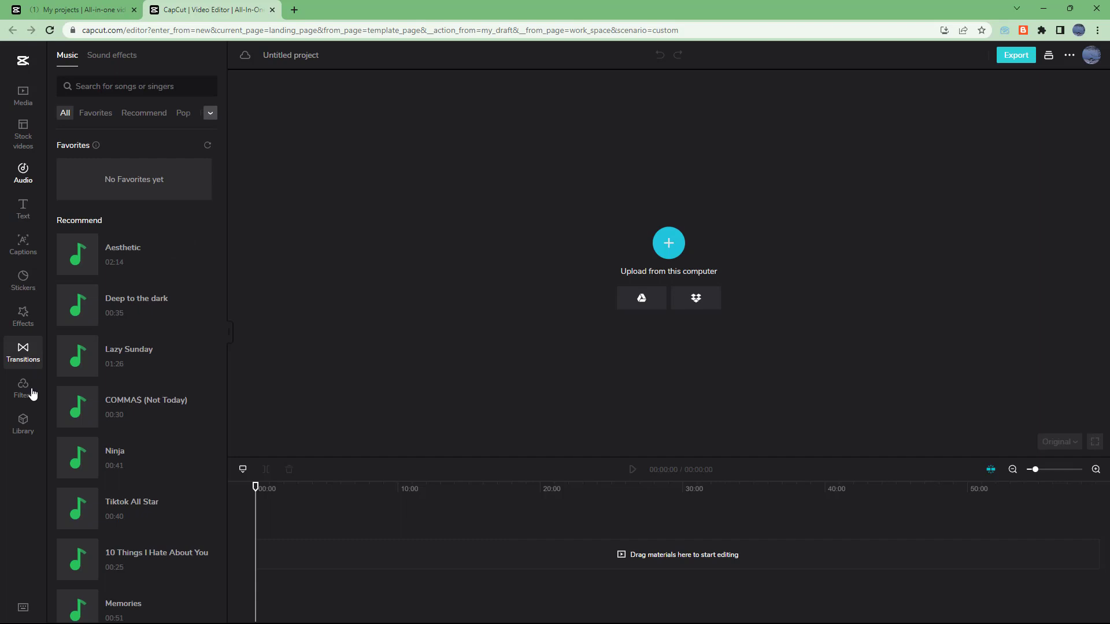
click(24, 212)
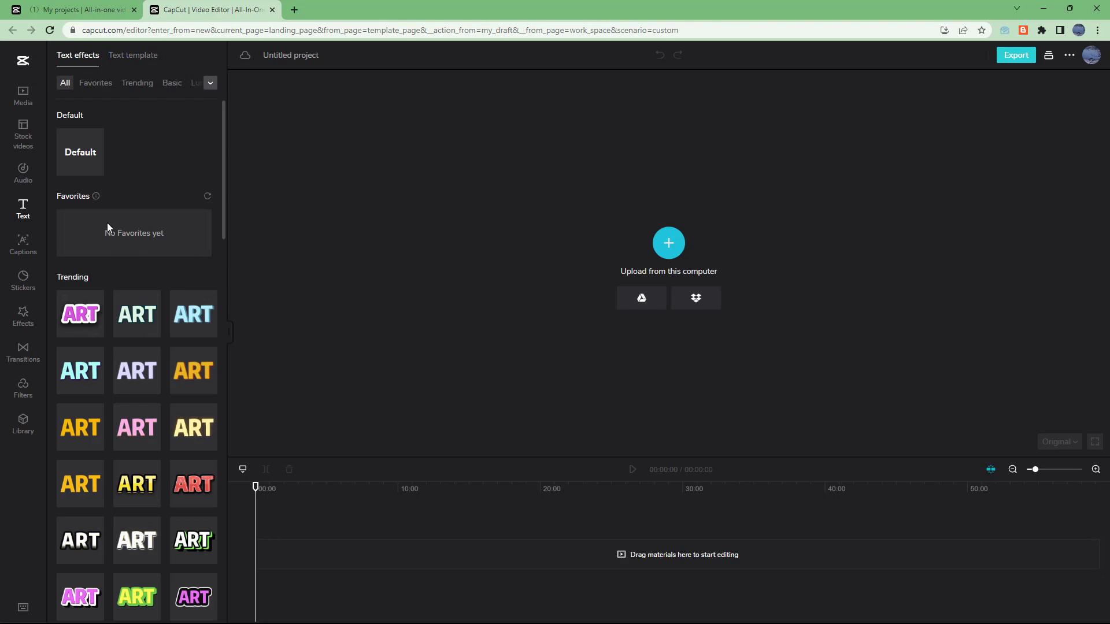
click(124, 58)
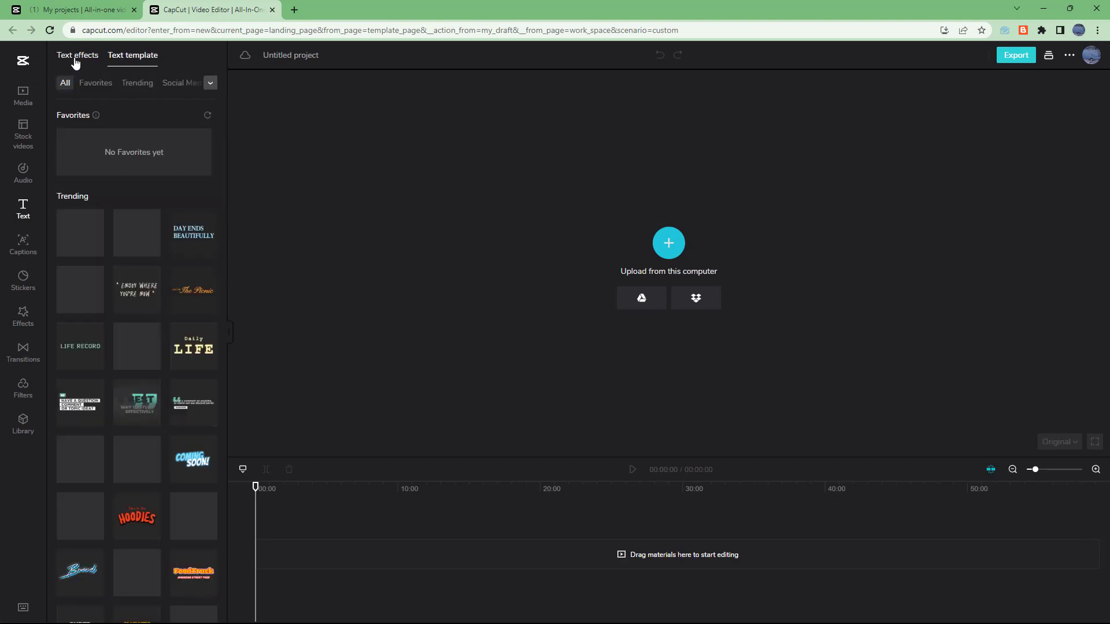
click(75, 57)
click(23, 245)
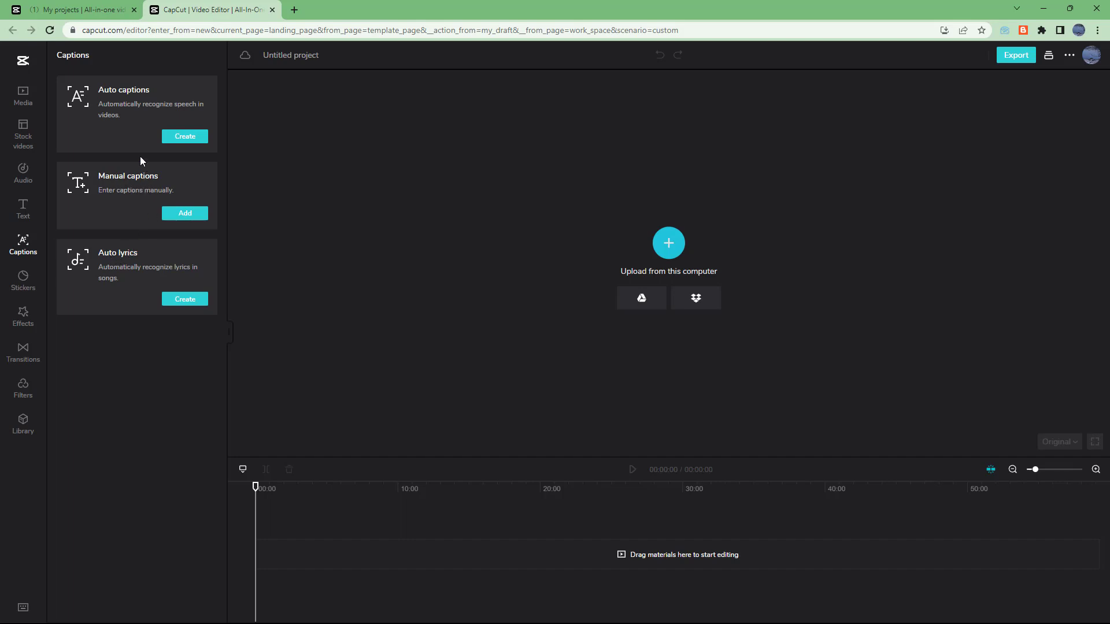
click(16, 292)
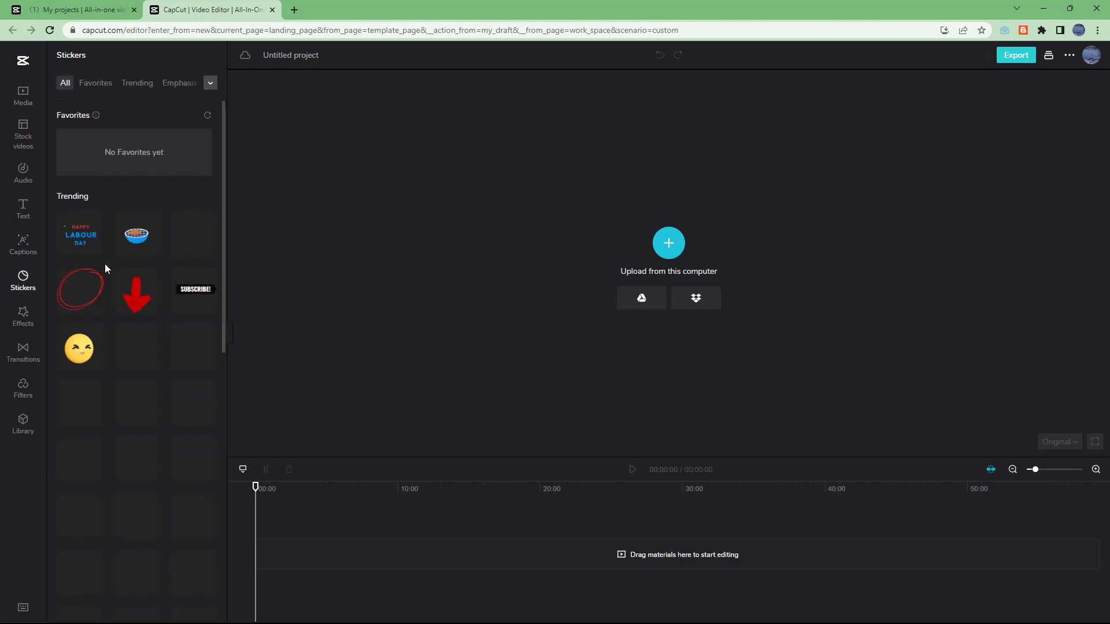
click(8, 322)
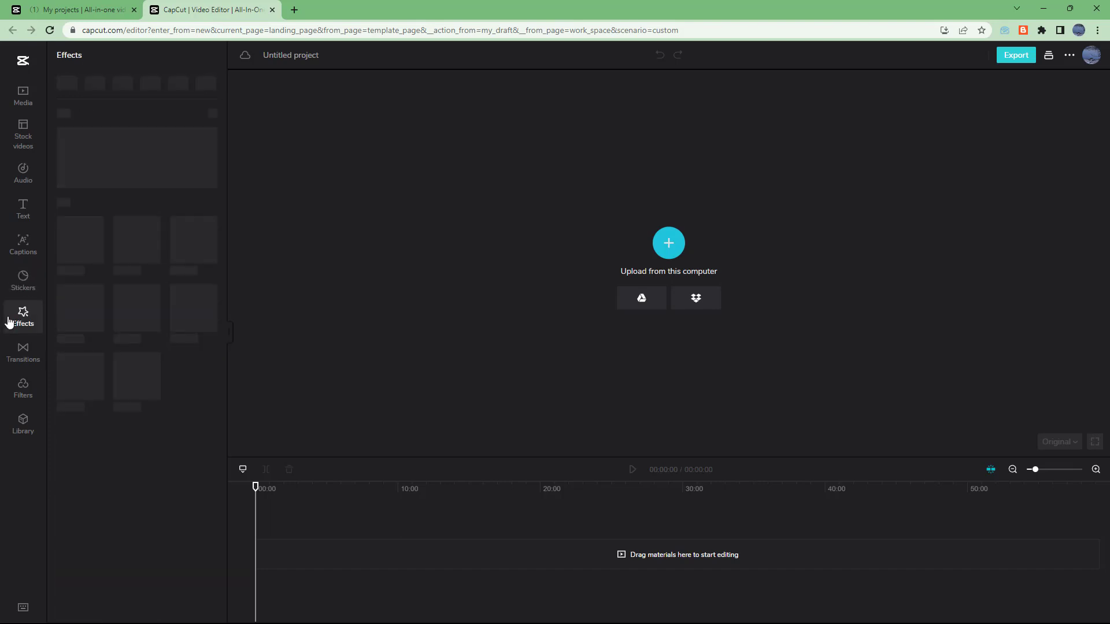
click(25, 363)
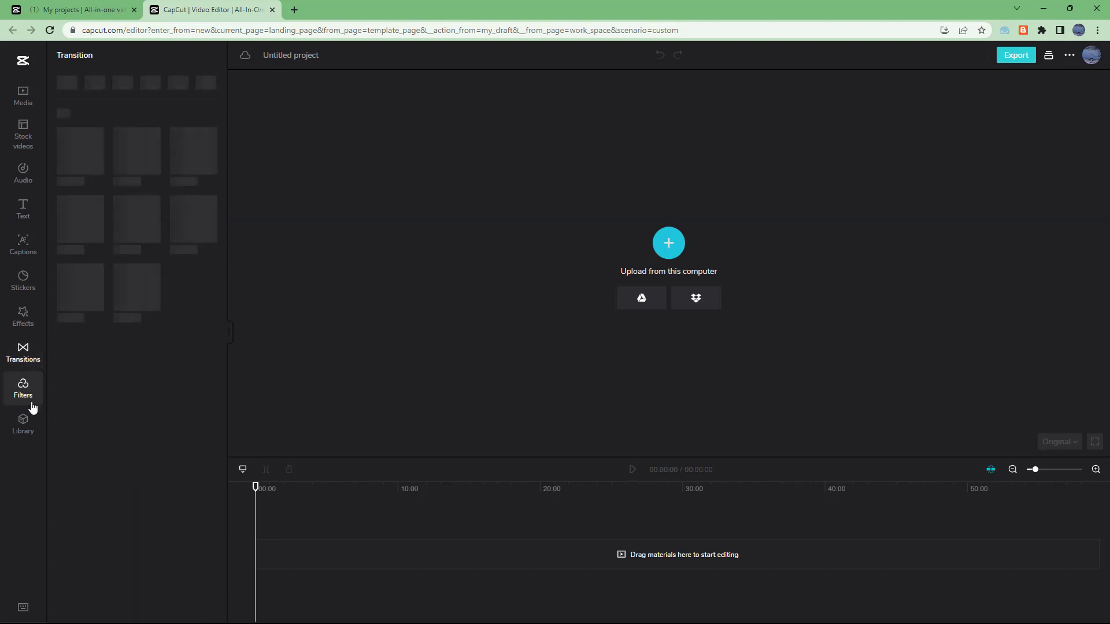
click(31, 407)
click(30, 431)
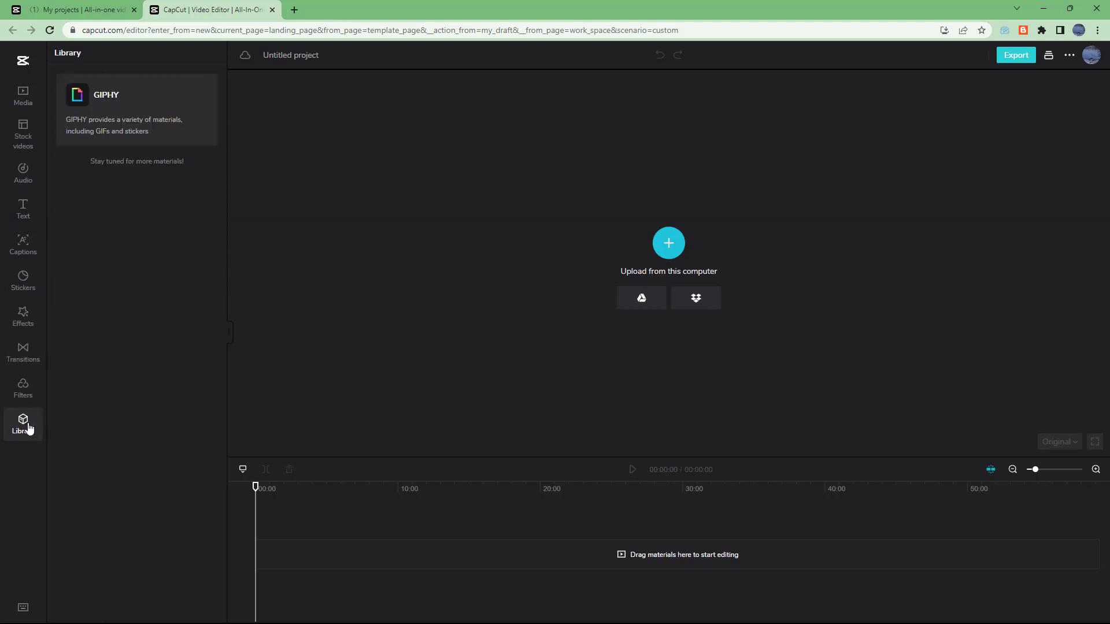
click(26, 99)
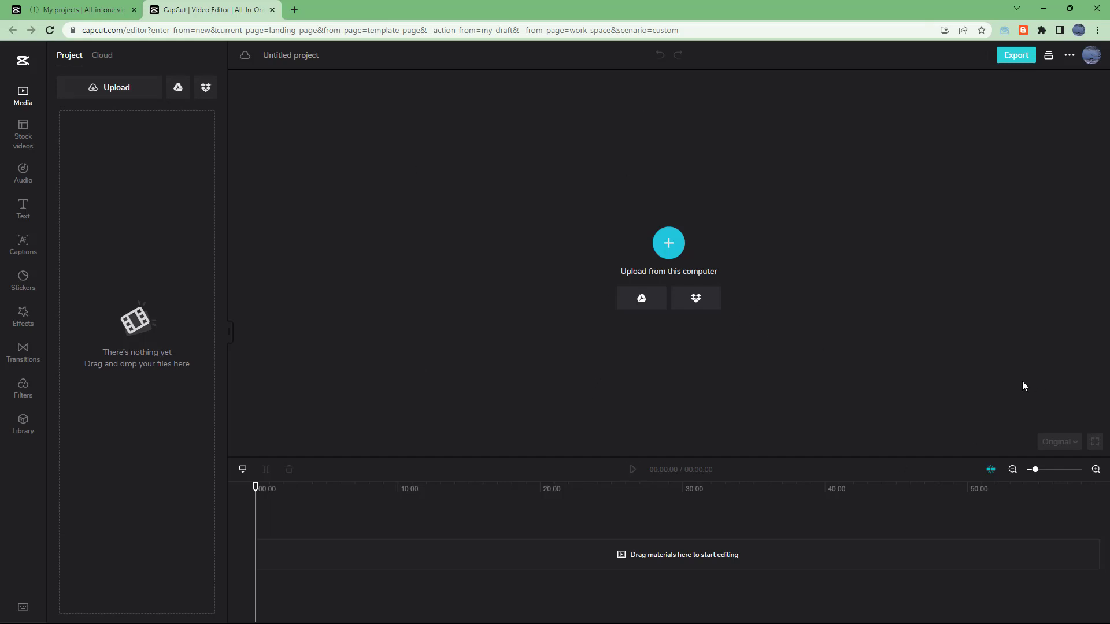
Upload 2e52058f03572b75.mp4 from the computer so it lands on the timeline
click(659, 253)
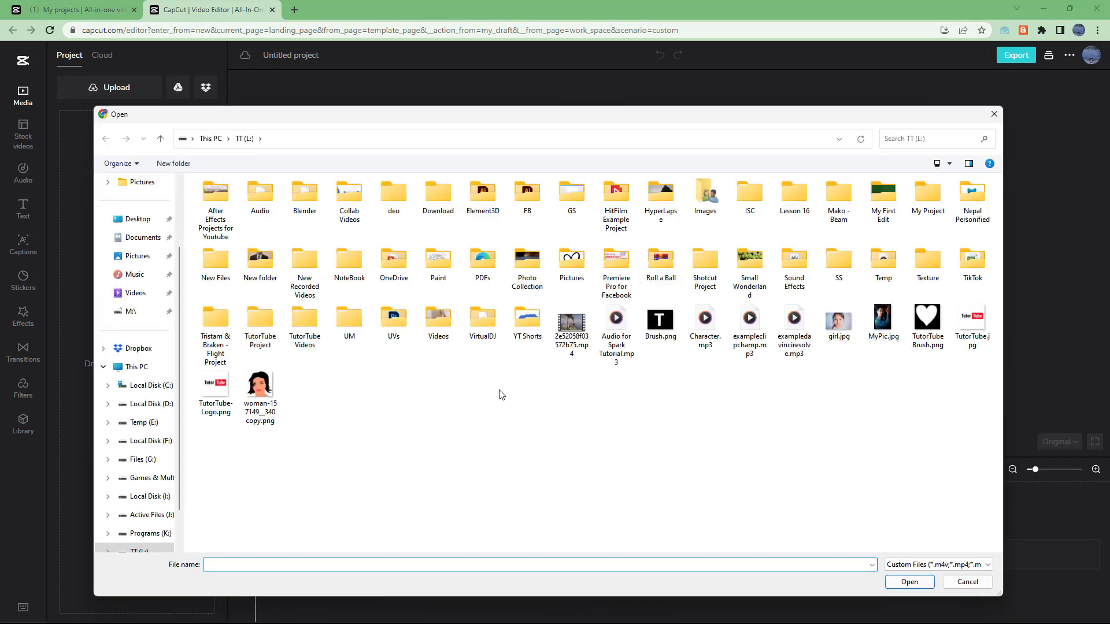
double_click(562, 342)
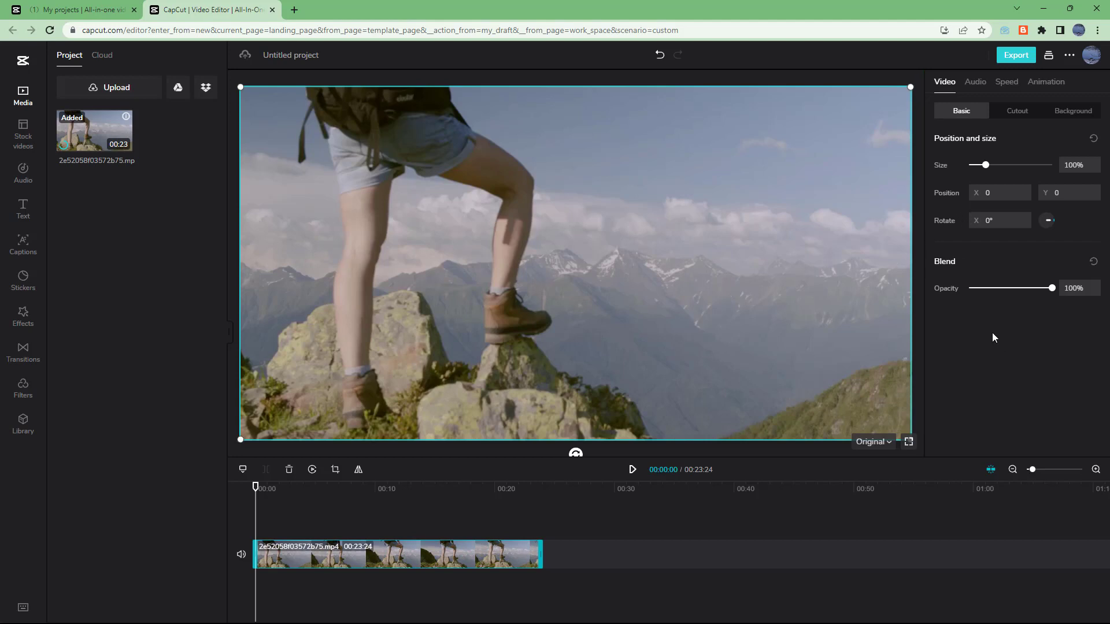
Check the clip's Cutout, Background, Audio and Speed panels, then apply the Shake 3 in-animation
click(1022, 116)
click(1063, 118)
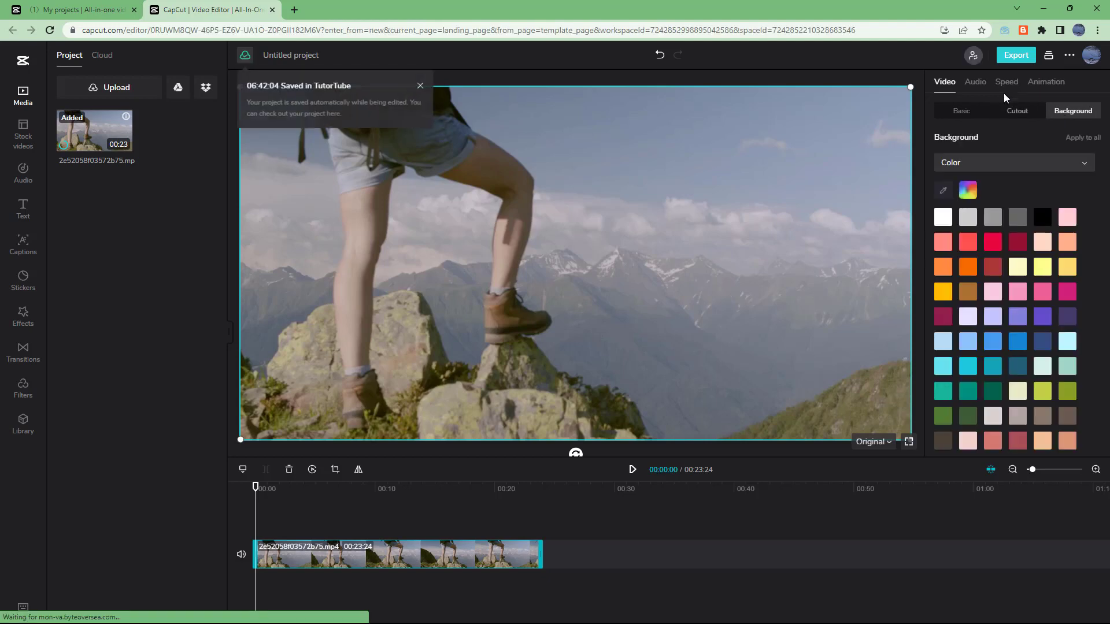
click(977, 86)
click(1006, 82)
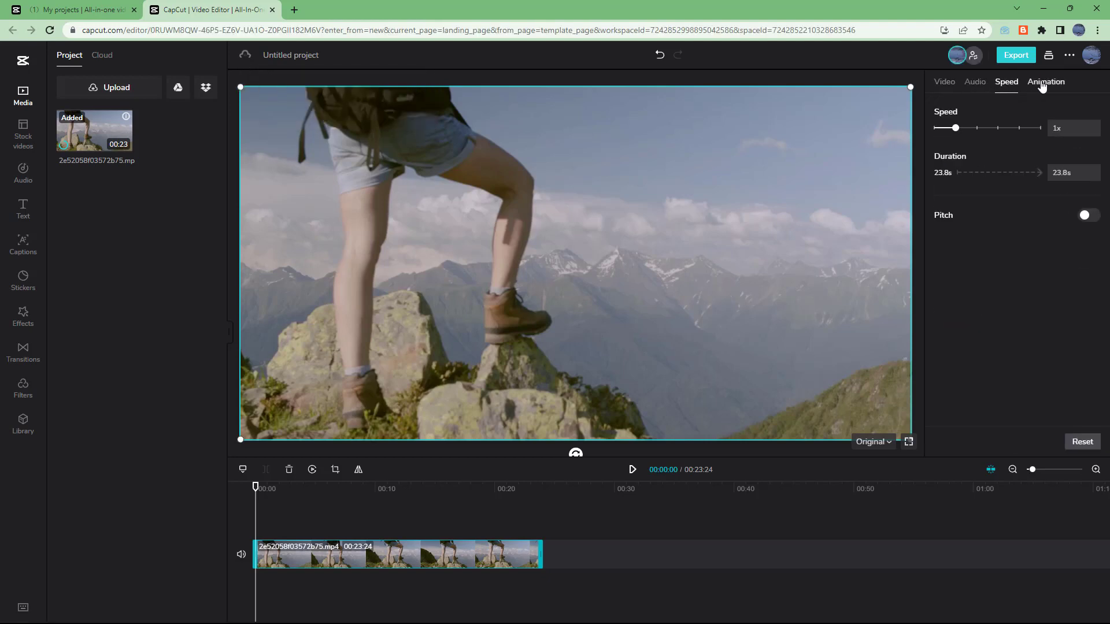
click(1045, 81)
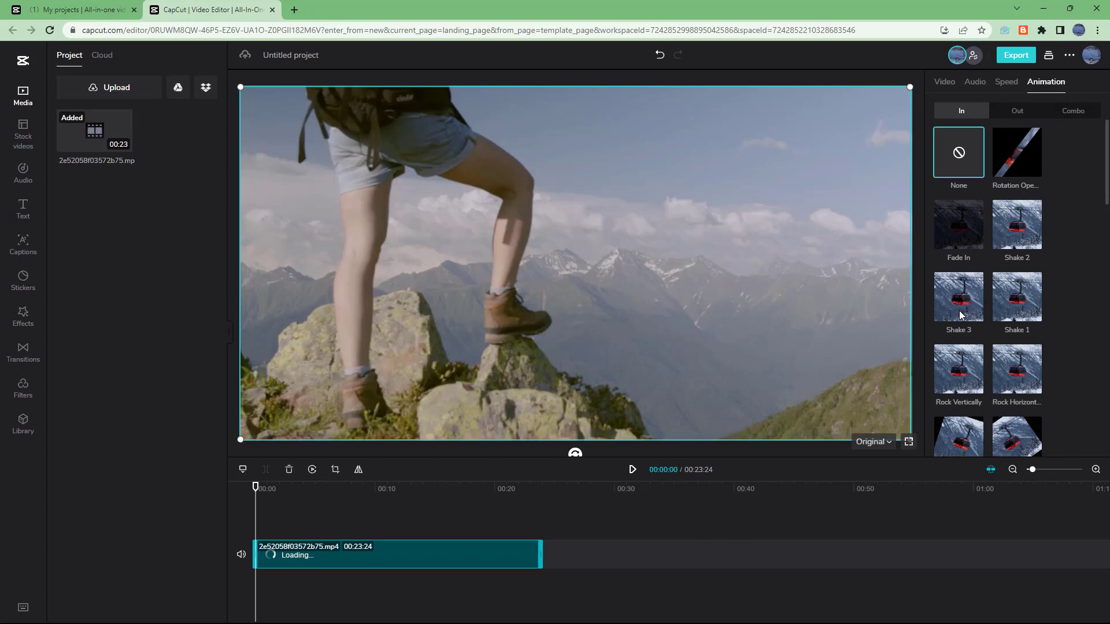
click(958, 310)
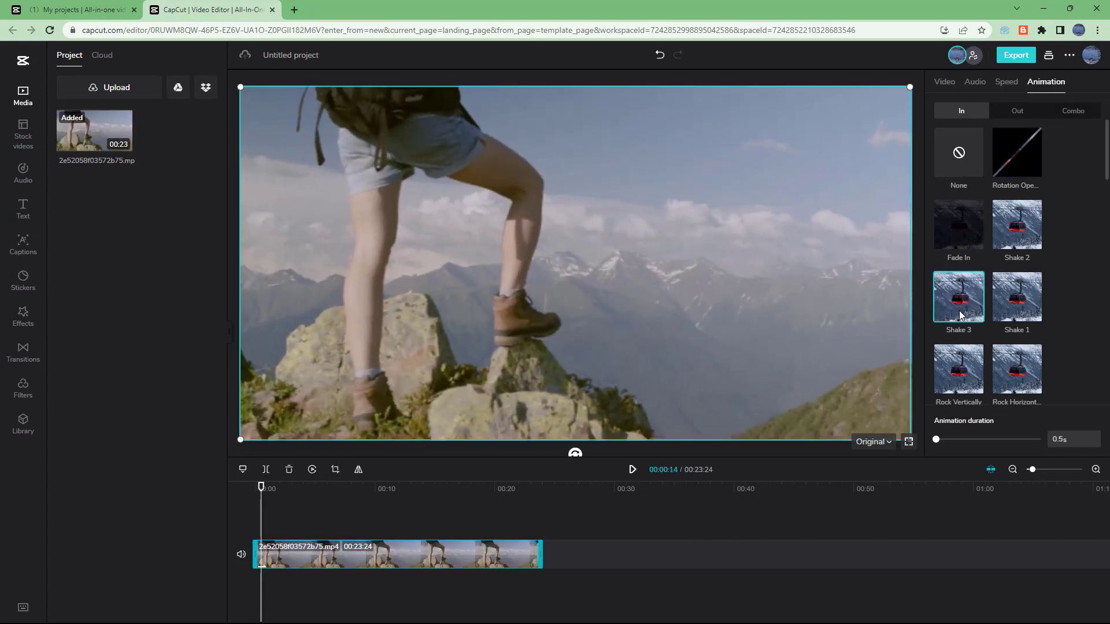